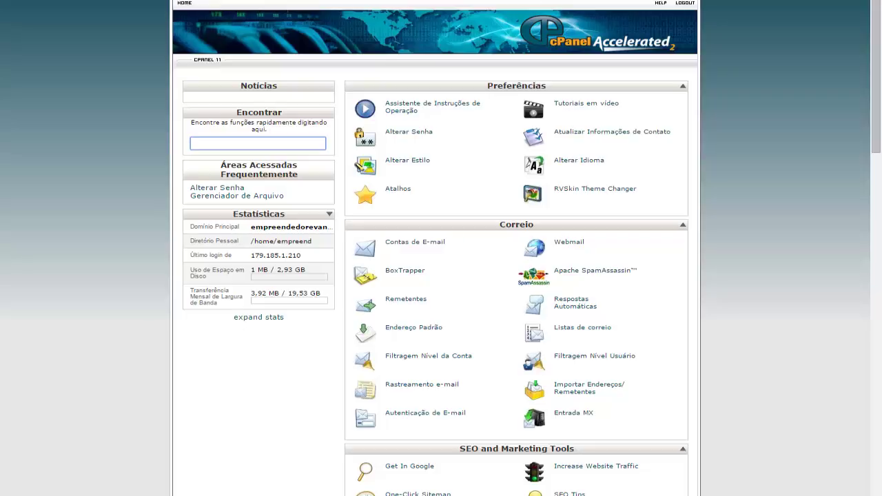
# Step: Check the wordpress-4.0.1-pt_BR archive in the local Wordpress pt_BR folder and return to the hosting control panel
pyautogui.moveTo(138, 493)
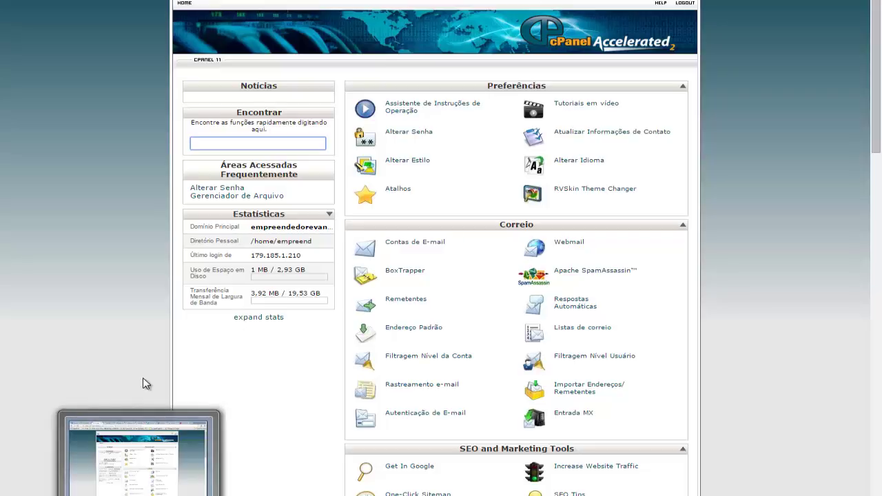
pyautogui.click(248, 378)
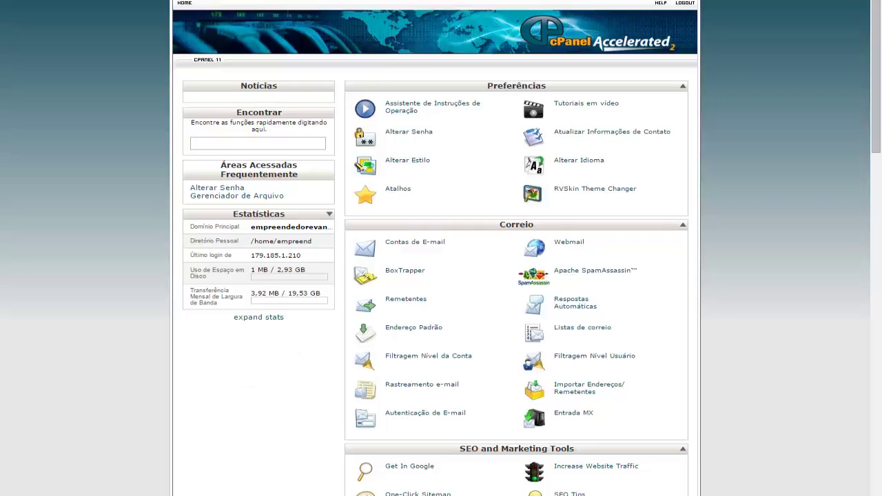
pyautogui.hotkey('alt', 'Tab')
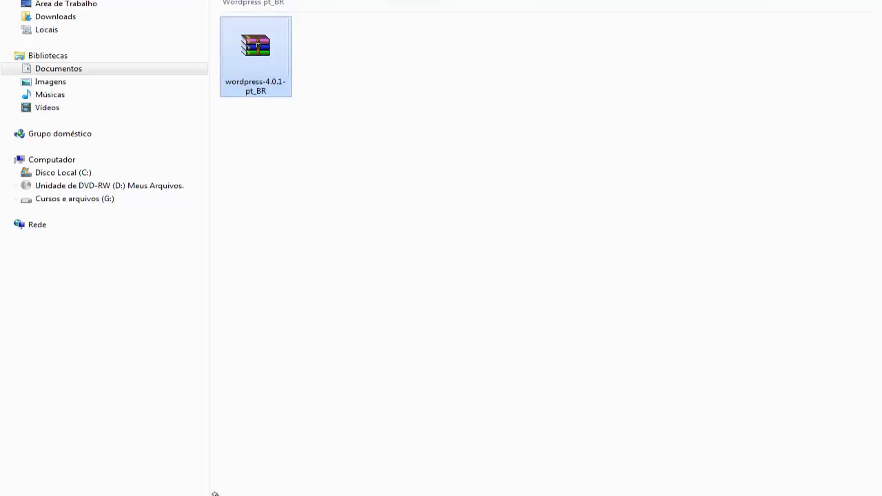
pyautogui.hotkey('alt', 'Tab')
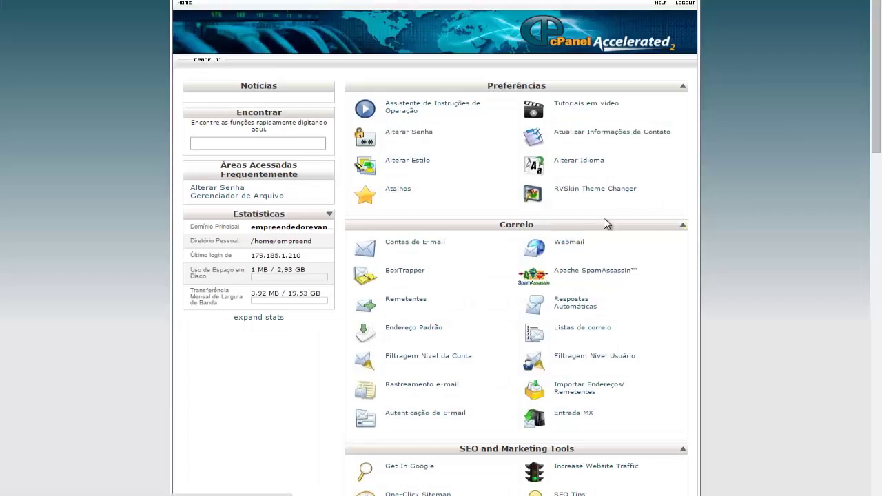
# Step: Open the file manager (Gerenciador de Arquivo) at the web root public_html/www for empreendedorevangelico.com
pyautogui.scroll(-3, 769, 228)
pyautogui.scroll(-9, 768, 229)
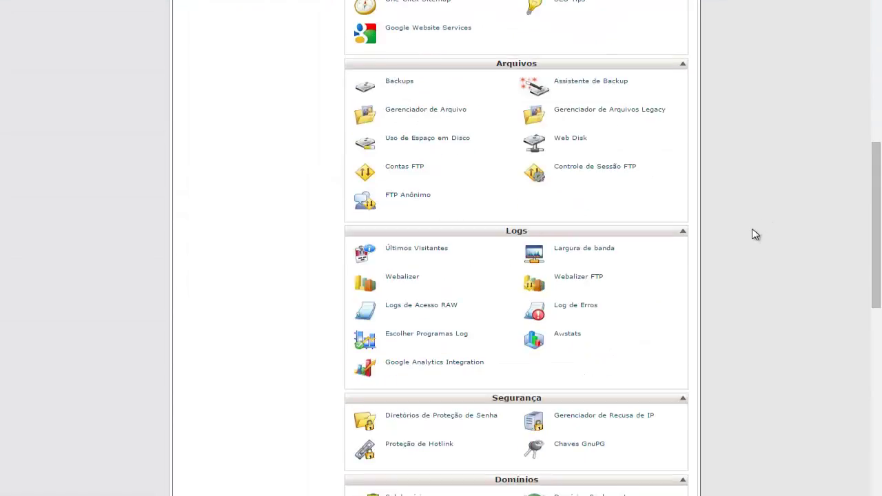
pyautogui.scroll(-3, 763, 238)
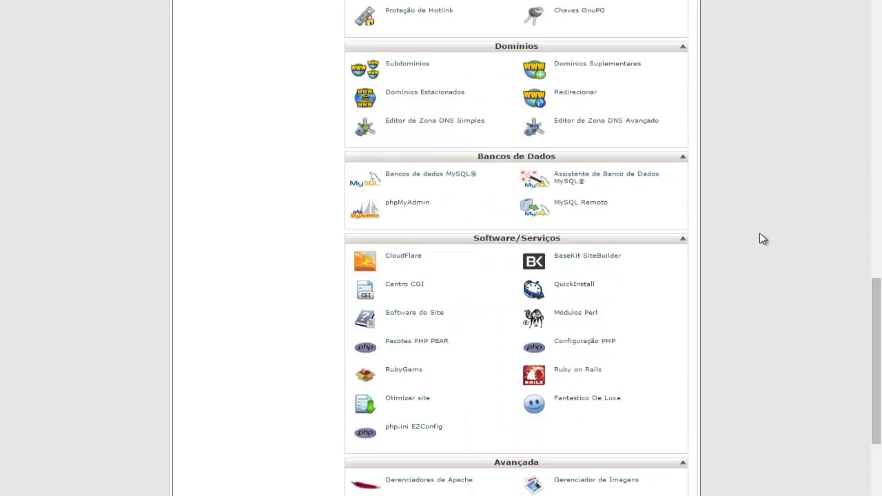
pyautogui.scroll(-2, 763, 238)
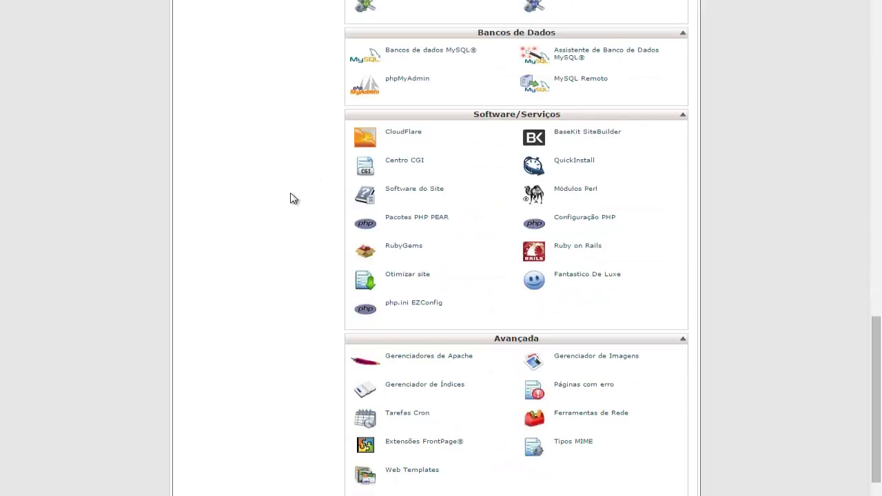
pyautogui.scroll(4, 346, 262)
pyautogui.scroll(3, 346, 262)
pyautogui.scroll(1, 329, 234)
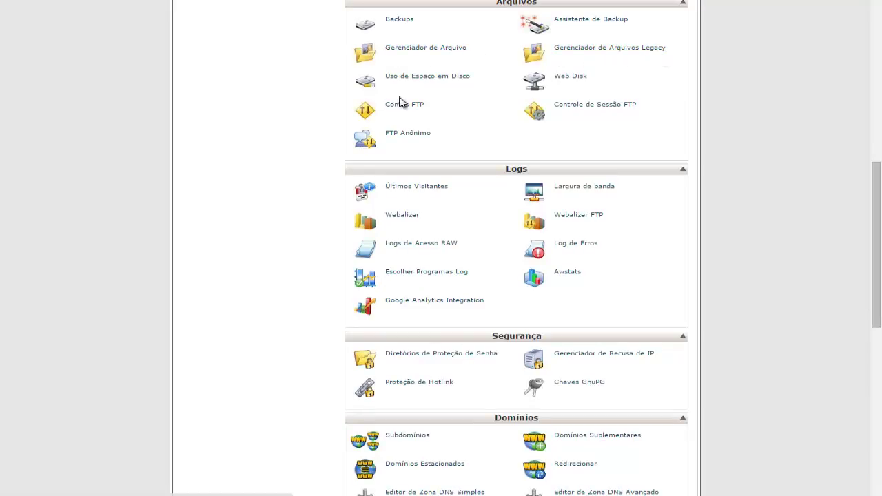
pyautogui.click(423, 55)
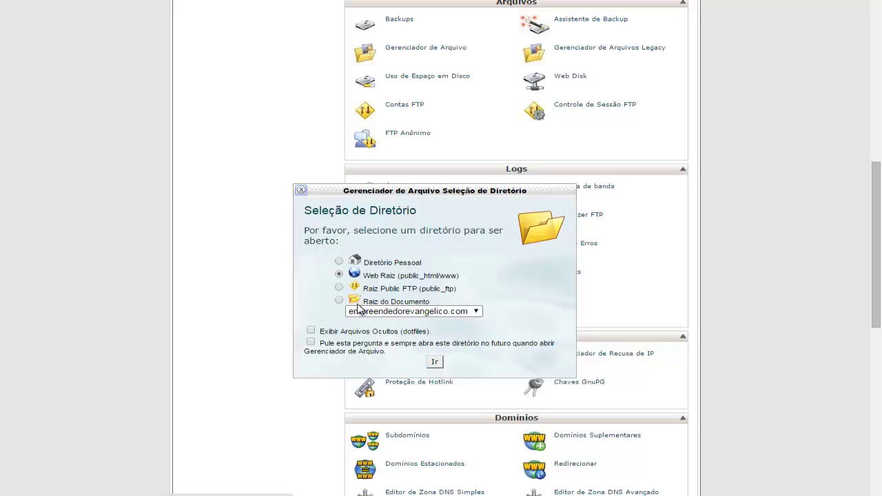
pyautogui.click(476, 312)
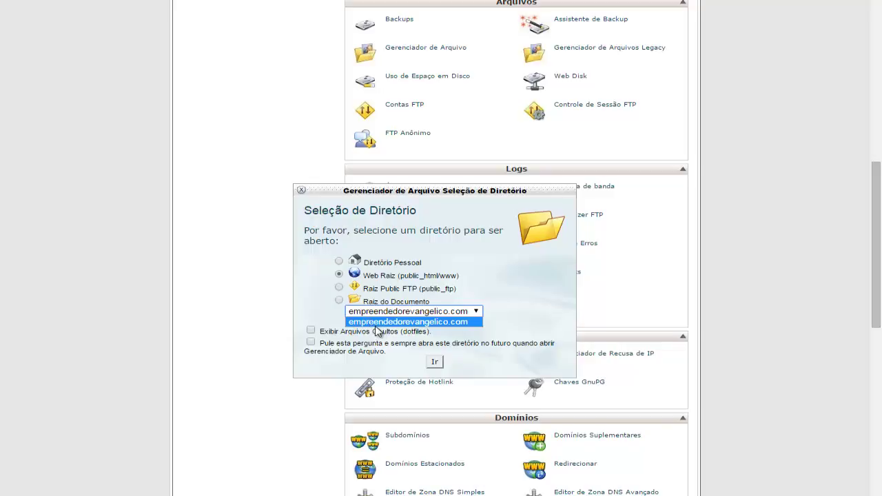
pyautogui.click(502, 320)
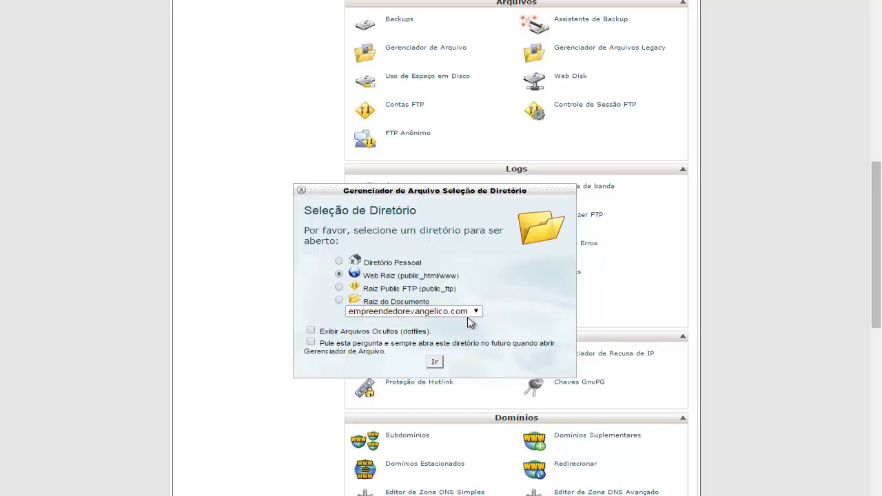
pyautogui.click(435, 364)
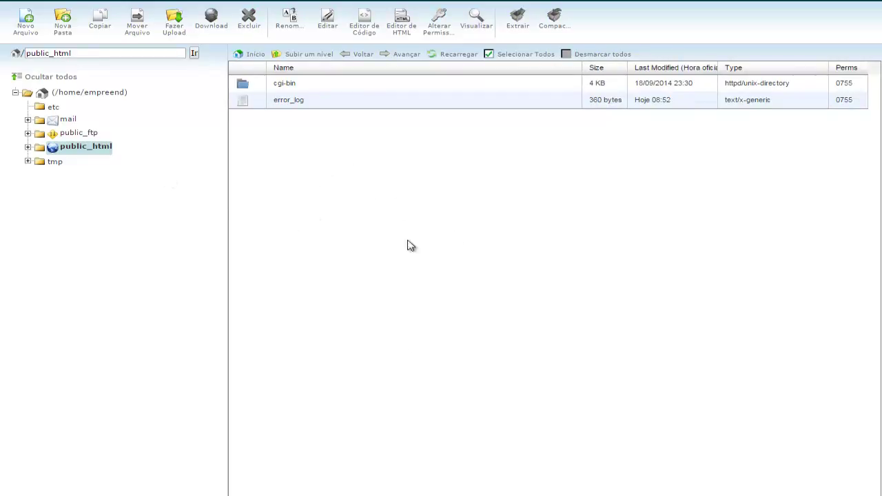
# Step: Upload wordpress-4.0.1-pt_BR.zip from the Wordpress pt_BR folder in Documentos to public_html and return to that directory
pyautogui.click(87, 153)
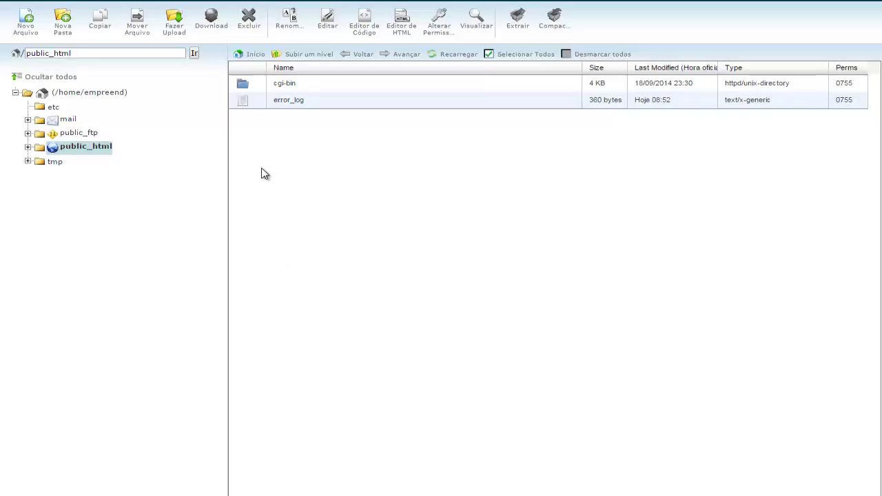
pyautogui.click(173, 22)
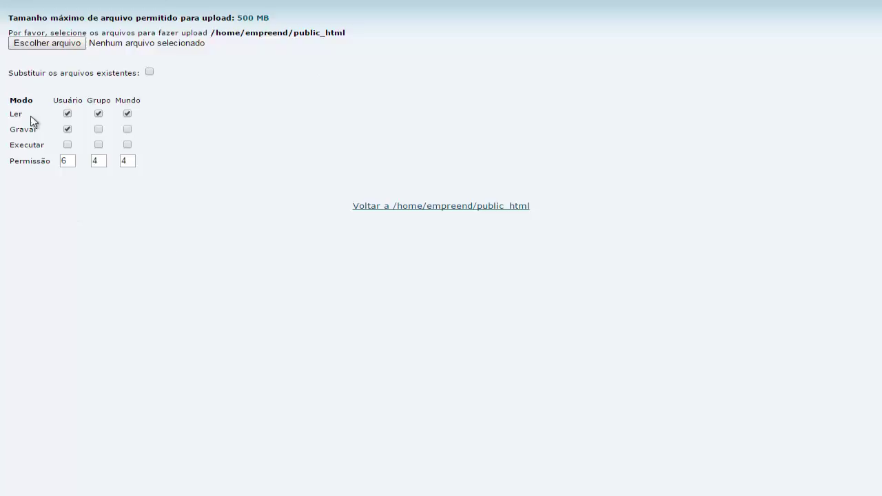
pyautogui.click(26, 45)
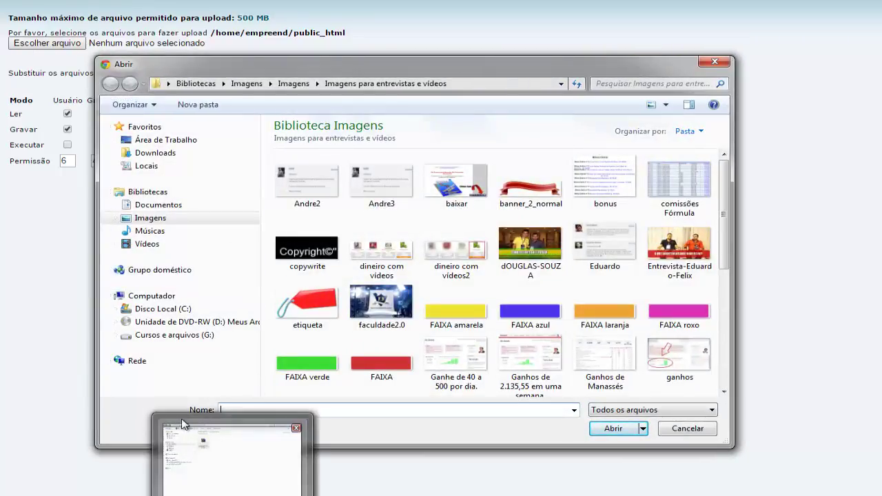
pyautogui.click(159, 205)
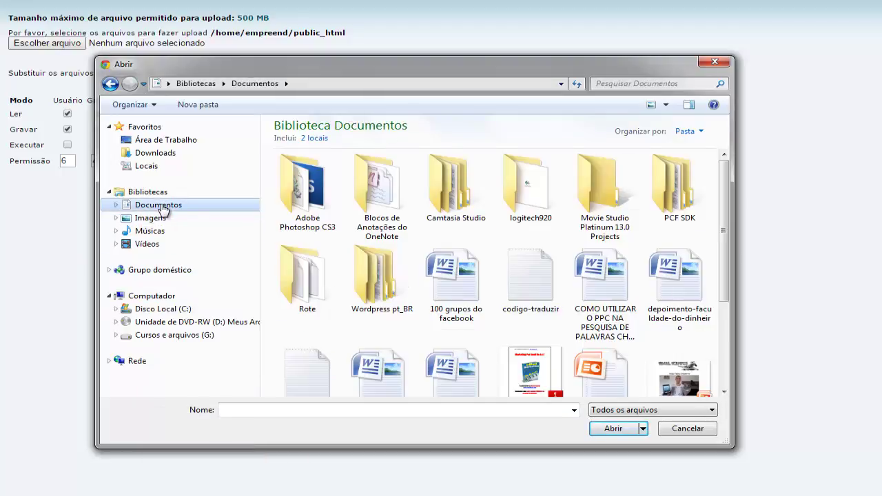
pyautogui.doubleClick(375, 276)
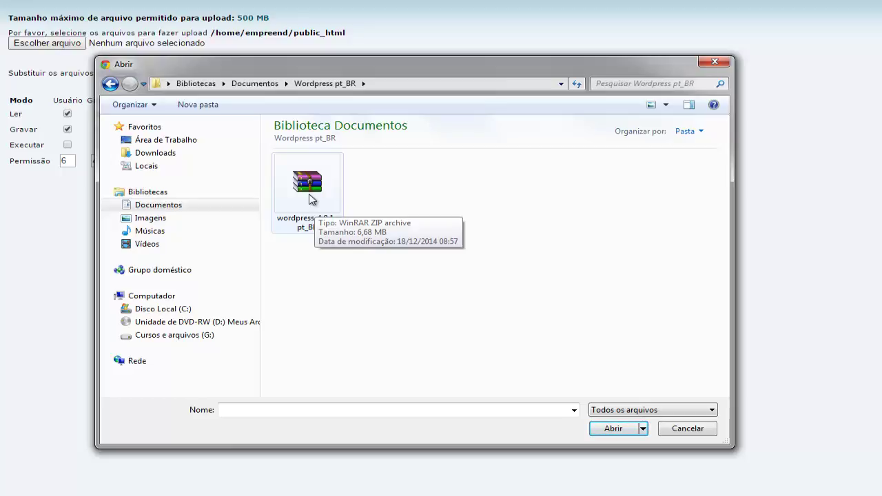
pyautogui.doubleClick(309, 199)
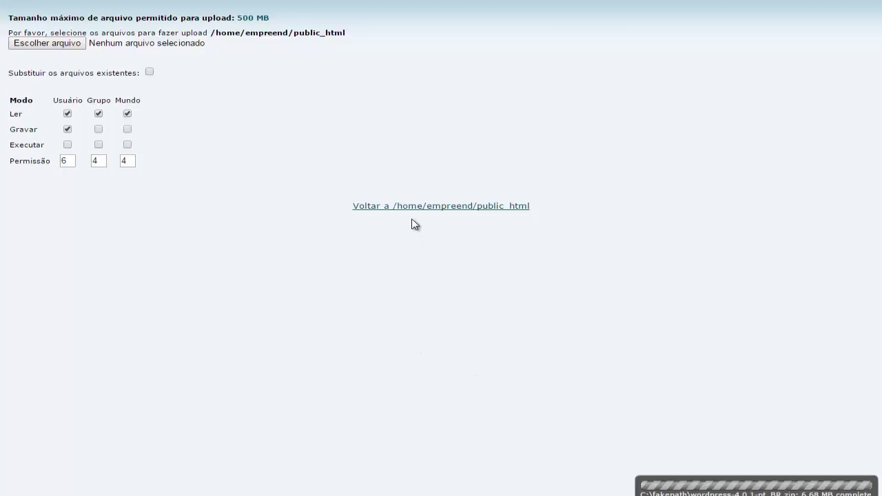
pyautogui.click(386, 212)
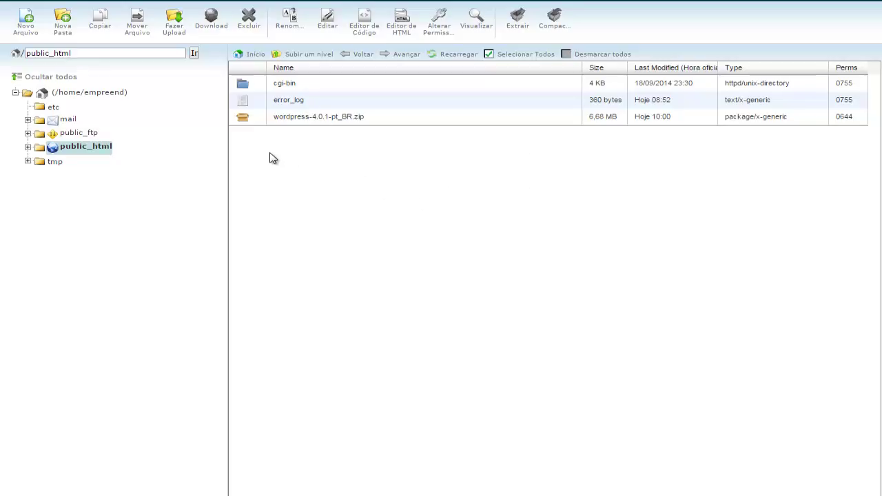
# Step: Extract wordpress-4.0.1-pt_BR.zip into /public_html and close the extraction results after reviewing them
pyautogui.rightClick(242, 119)
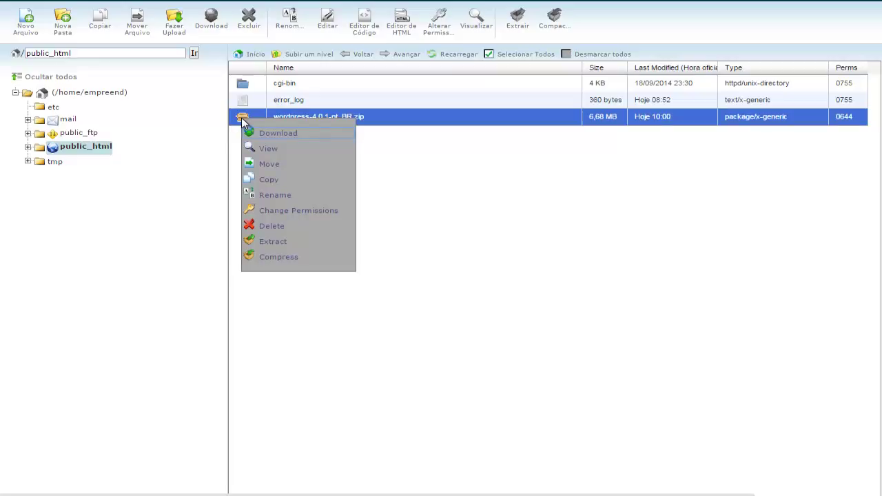
pyautogui.click(273, 246)
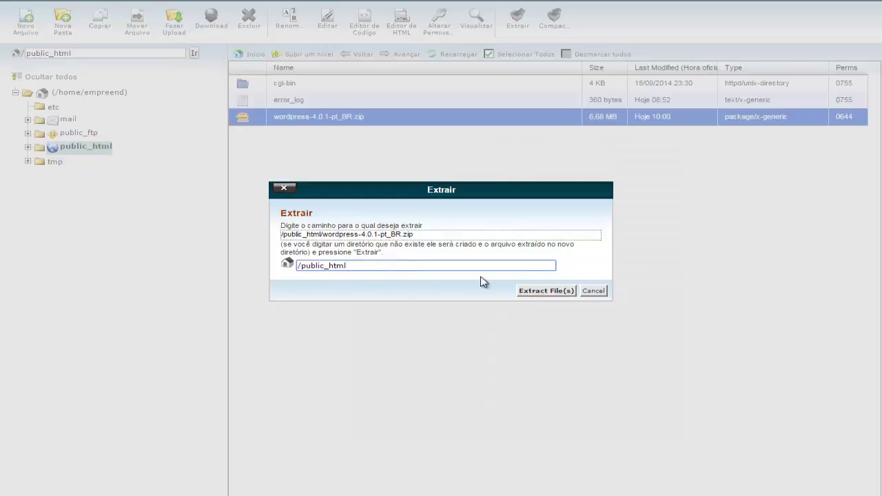
pyautogui.click(528, 294)
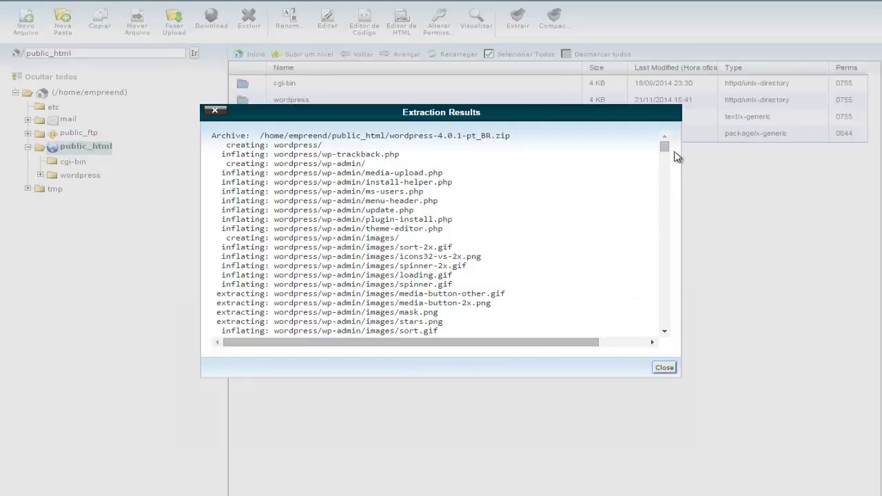
pyautogui.moveTo(663, 148); pyautogui.dragTo(664, 325)
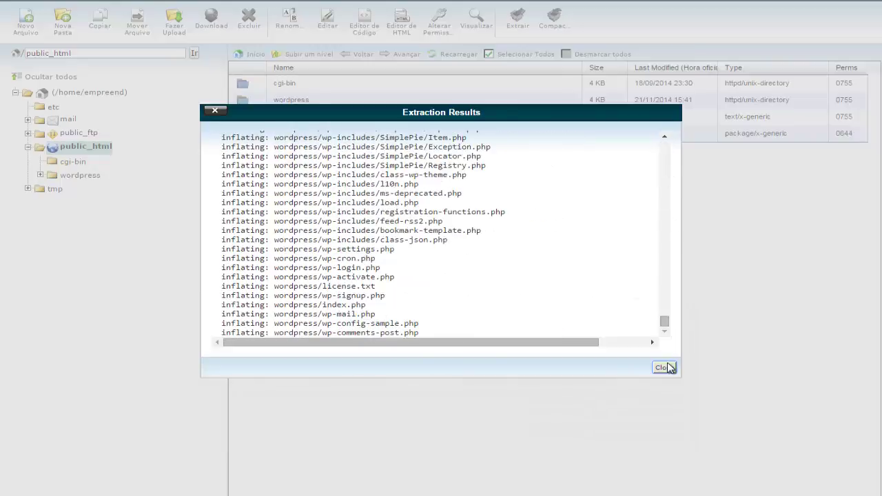
pyautogui.click(665, 369)
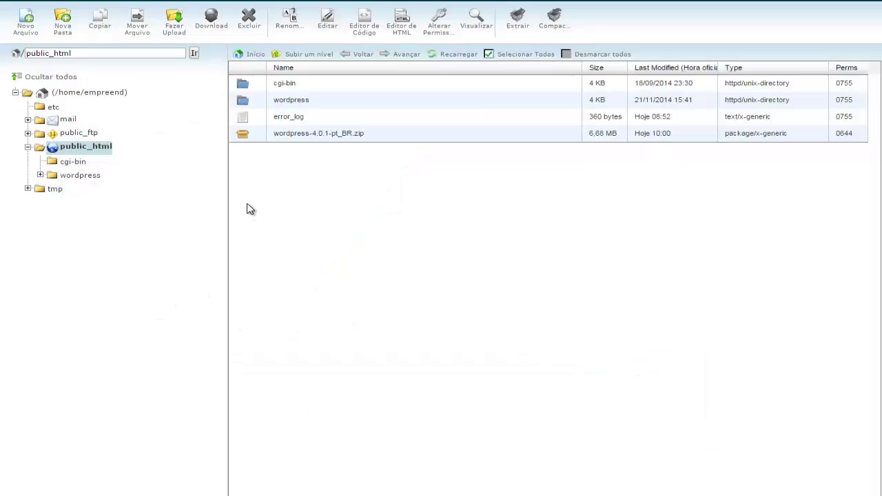
# Step: Delete the uploaded wordpress-4.0.1-pt_BR.zip archive from public_html
pyautogui.click(243, 138)
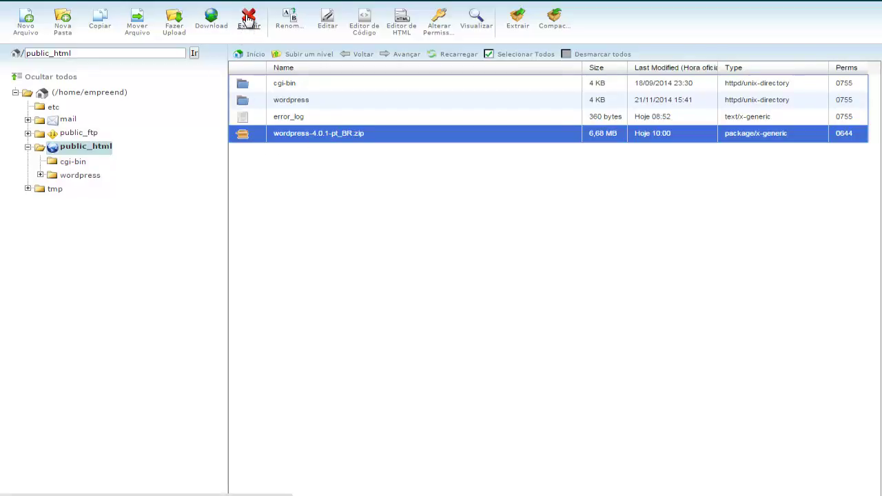
pyautogui.click(249, 18)
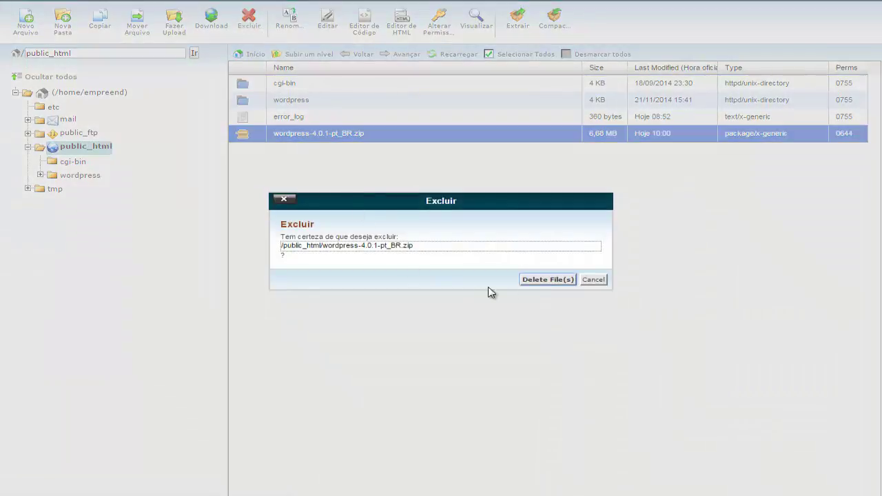
pyautogui.click(537, 279)
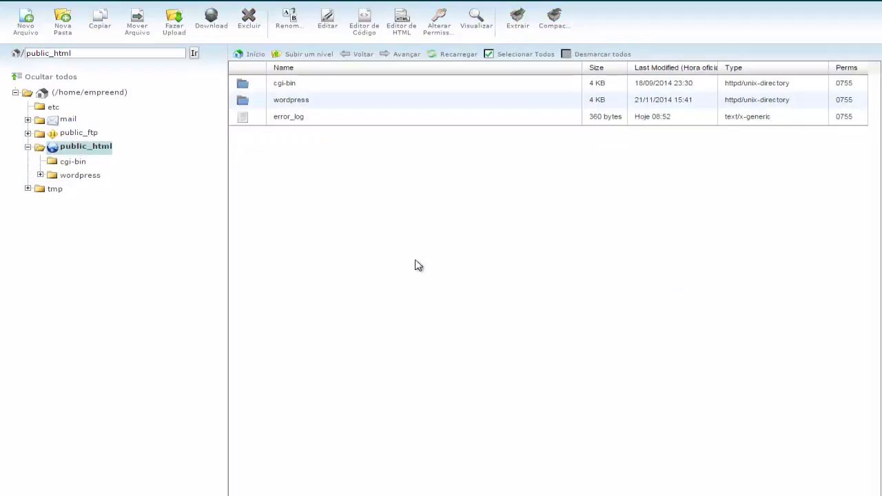
# Step: Open the extracted wordpress folder inside public_html
pyautogui.rightClick(244, 103)
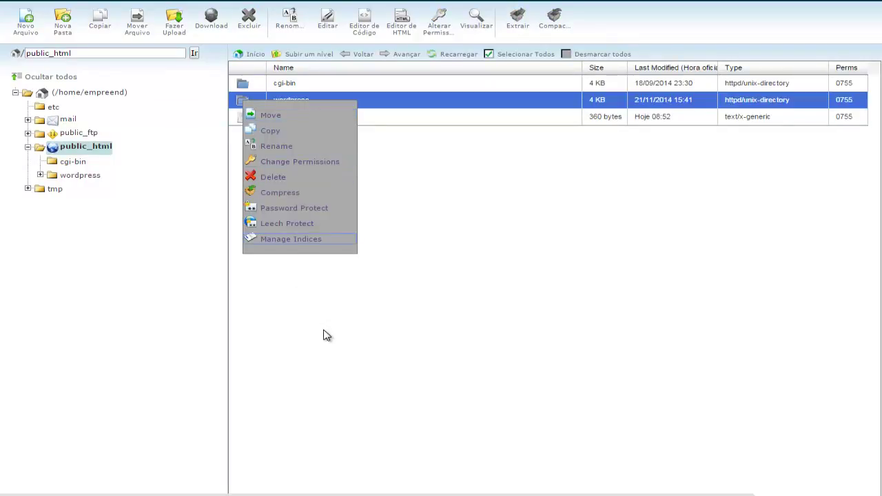
pyautogui.click(305, 301)
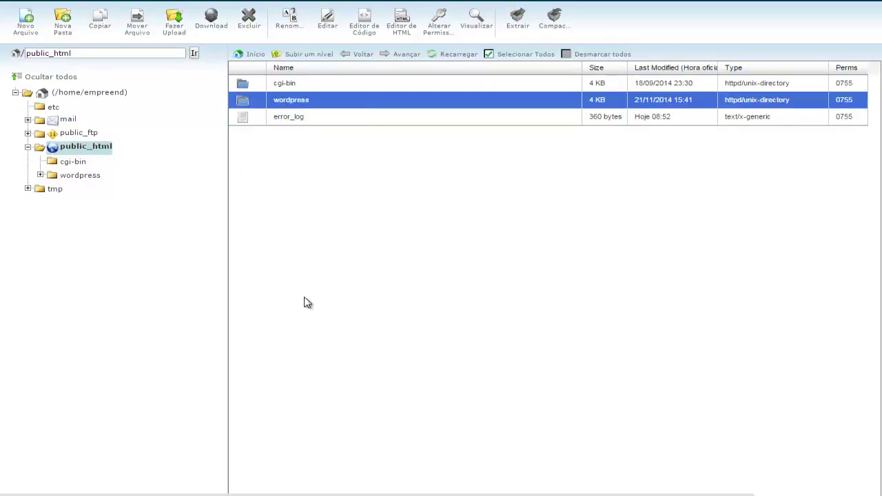
pyautogui.doubleClick(246, 104)
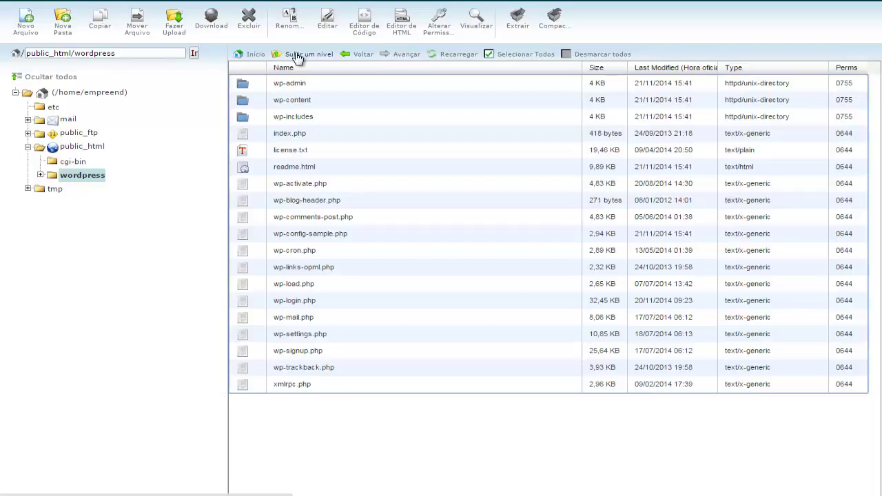
# Step: Move all files and folders from the wordpress folder, wp-admin through xmlrpc.php, up into /public_html/
pyautogui.click(250, 87)
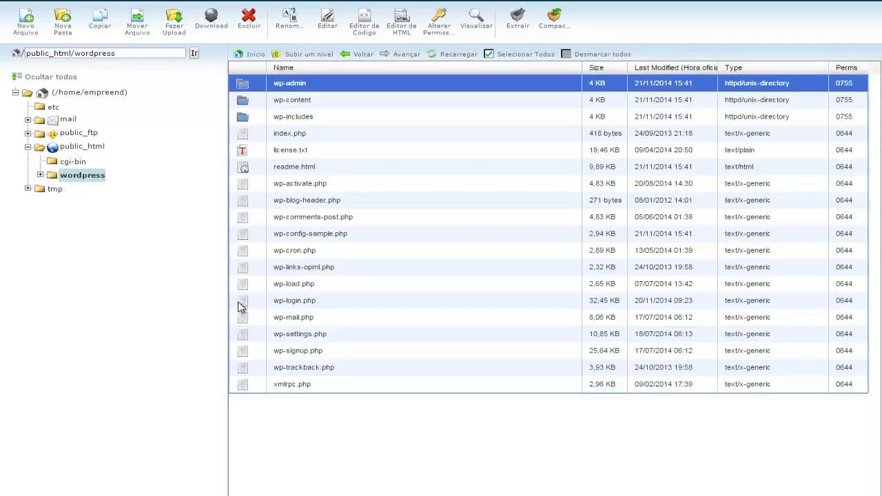
pyautogui.keyDown('shift'); pyautogui.click(245, 391); pyautogui.keyUp('shift')
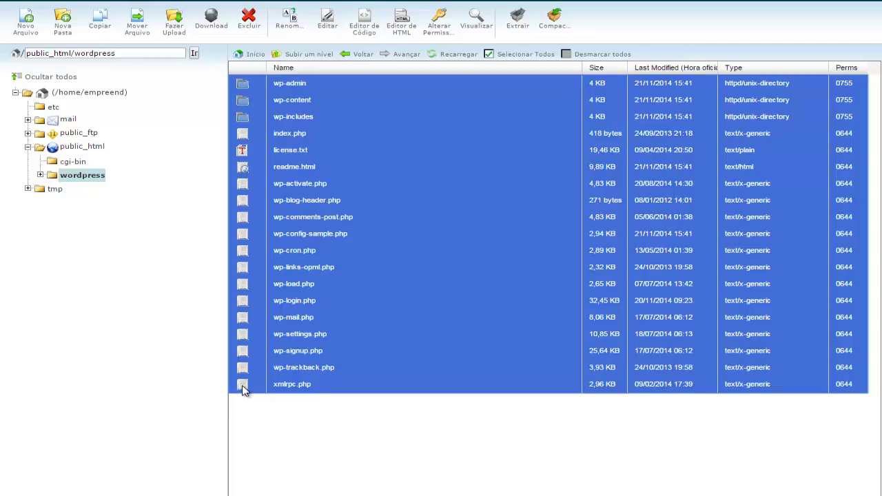
pyautogui.rightClick(246, 85)
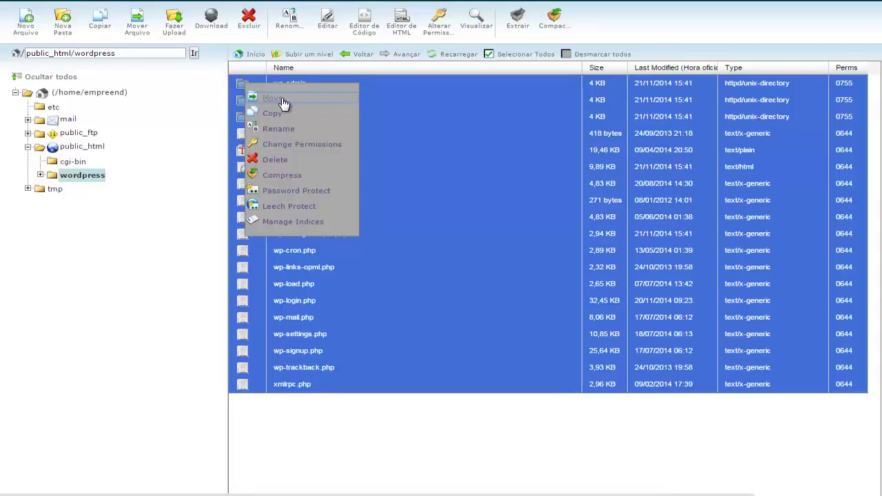
pyautogui.click(309, 447)
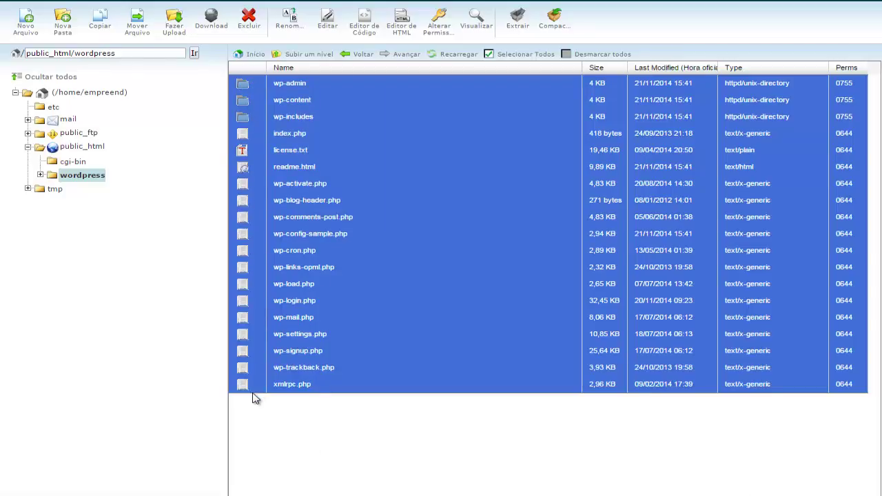
pyautogui.rightClick(246, 85)
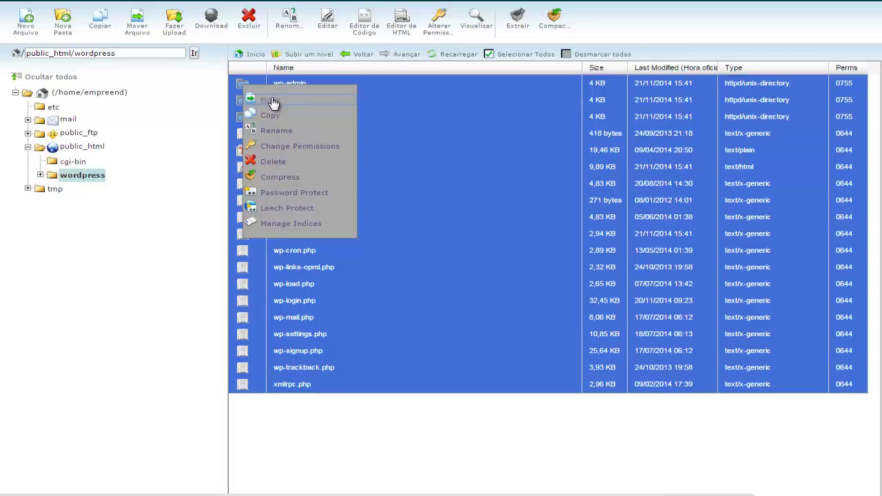
pyautogui.click(273, 102)
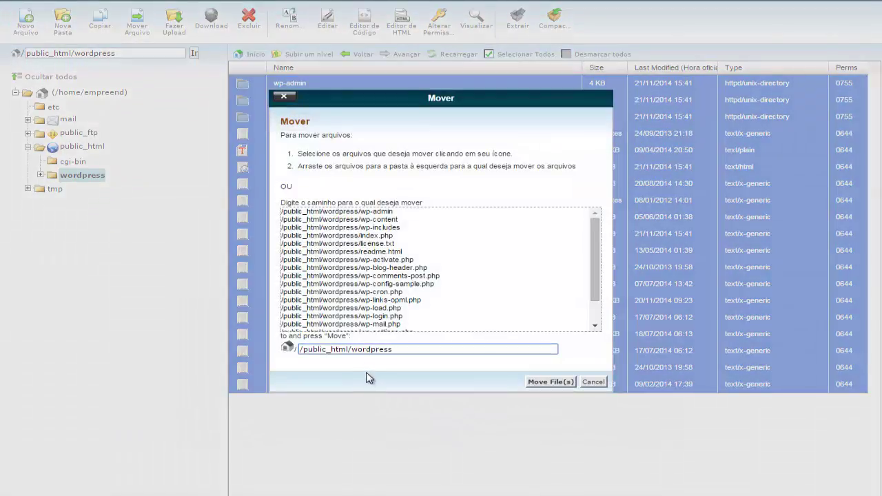
pyautogui.moveTo(358, 350); pyautogui.dragTo(398, 350)
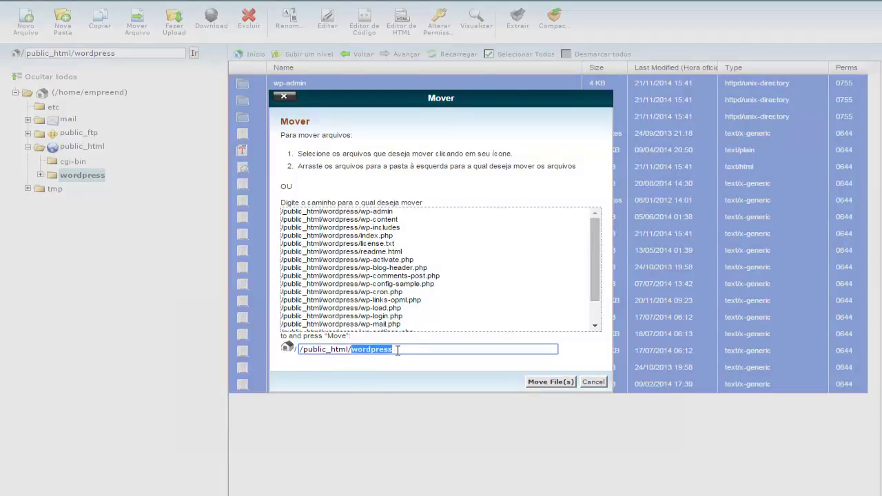
pyautogui.tripleClick(398, 350)
pyautogui.doubleClick(390, 350)
pyautogui.press('BackSpace')
pyautogui.click(538, 383)
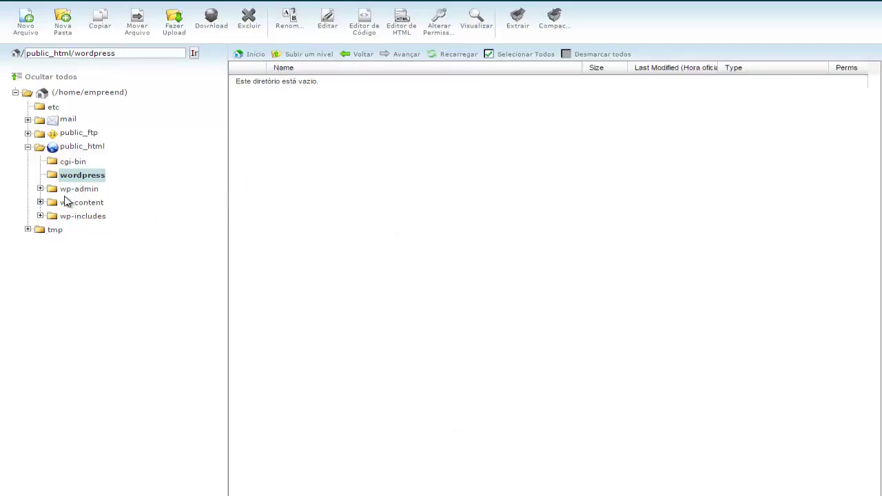
# Step: Return to public_html, check the contents of its wordpress folder, and delete that folder
pyautogui.click(69, 149)
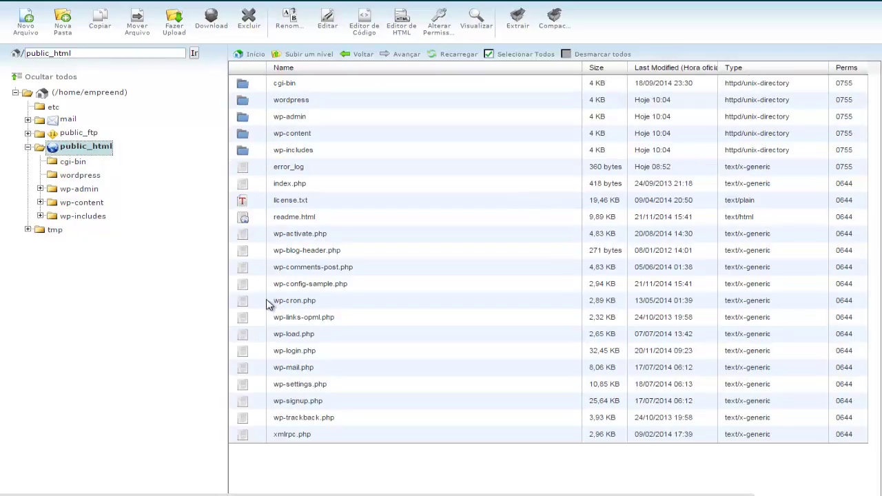
pyautogui.doubleClick(243, 101)
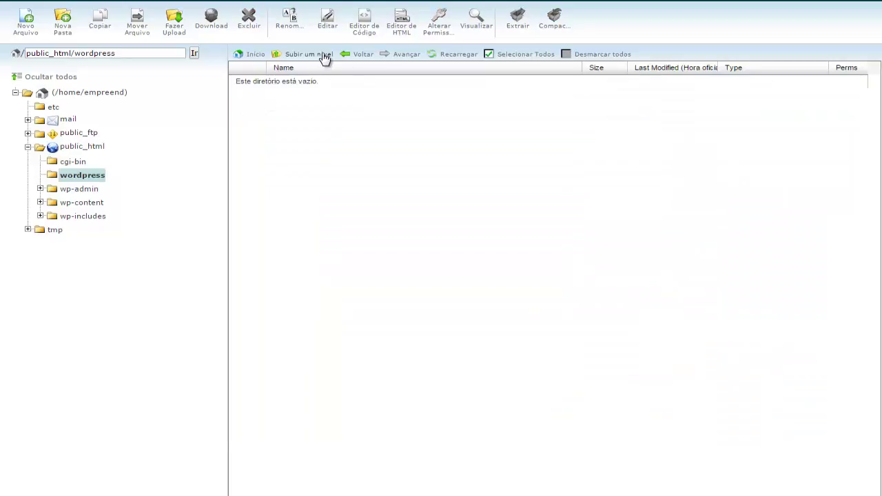
pyautogui.click(350, 55)
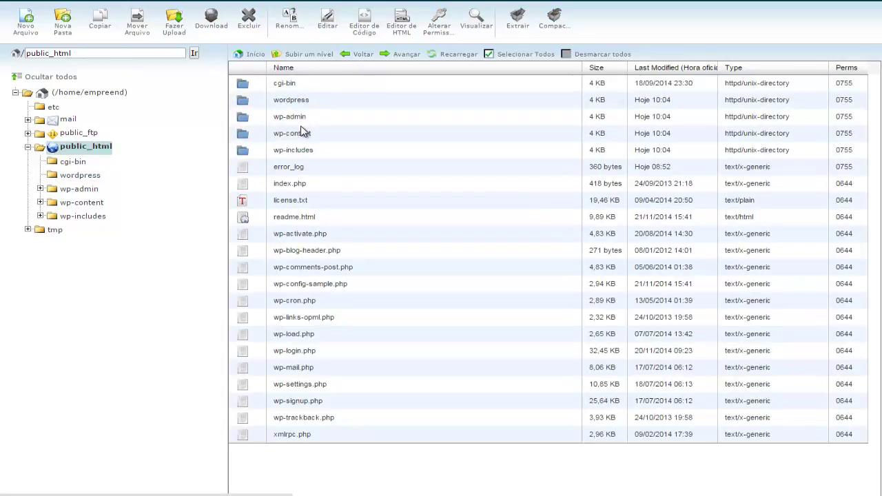
pyautogui.click(246, 102)
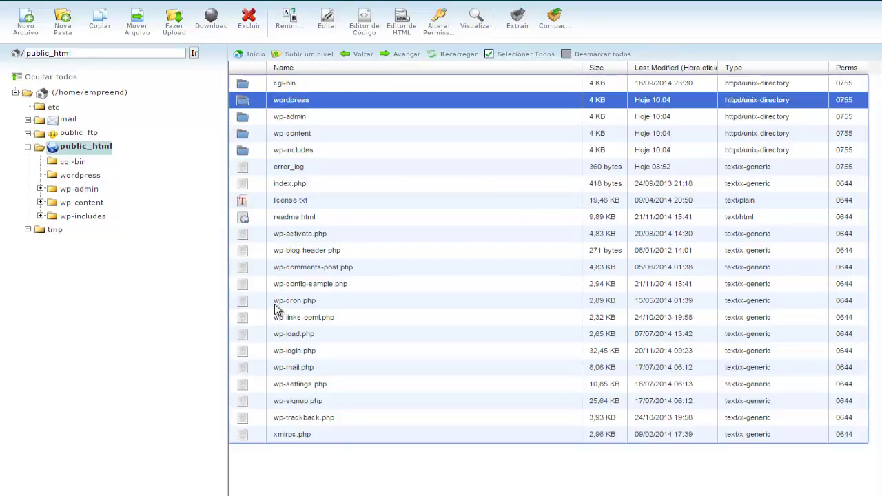
pyautogui.click(250, 22)
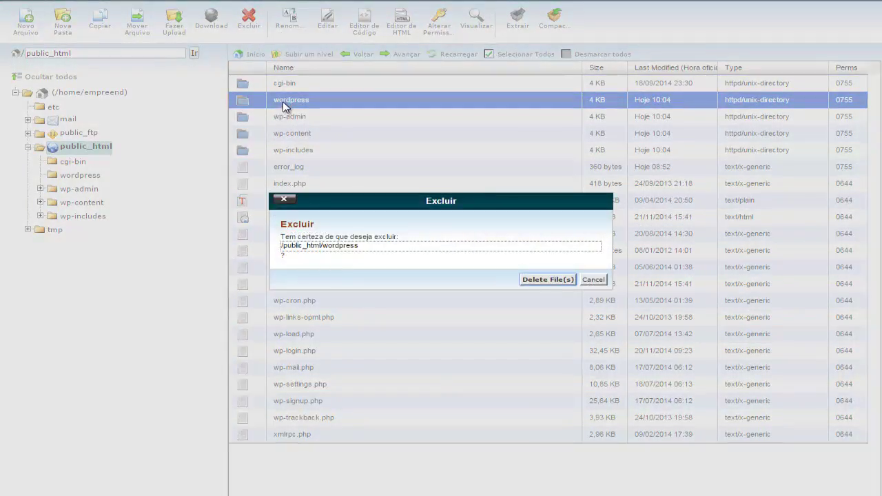
pyautogui.click(551, 280)
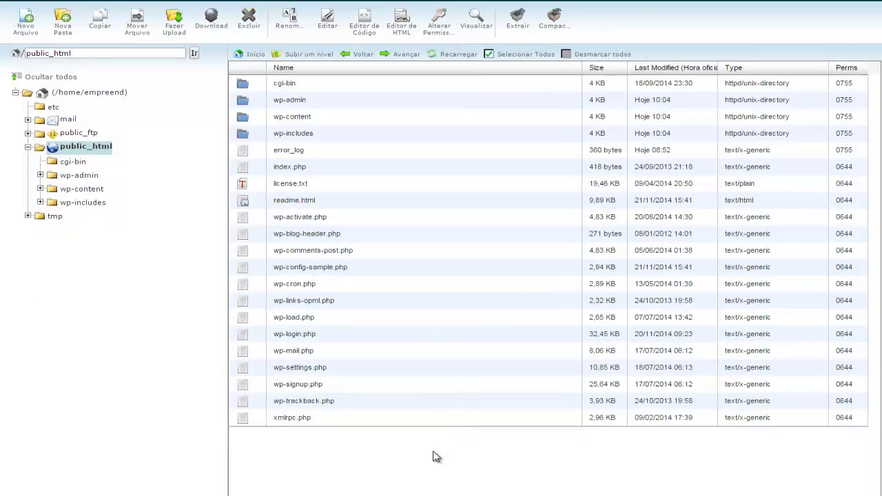